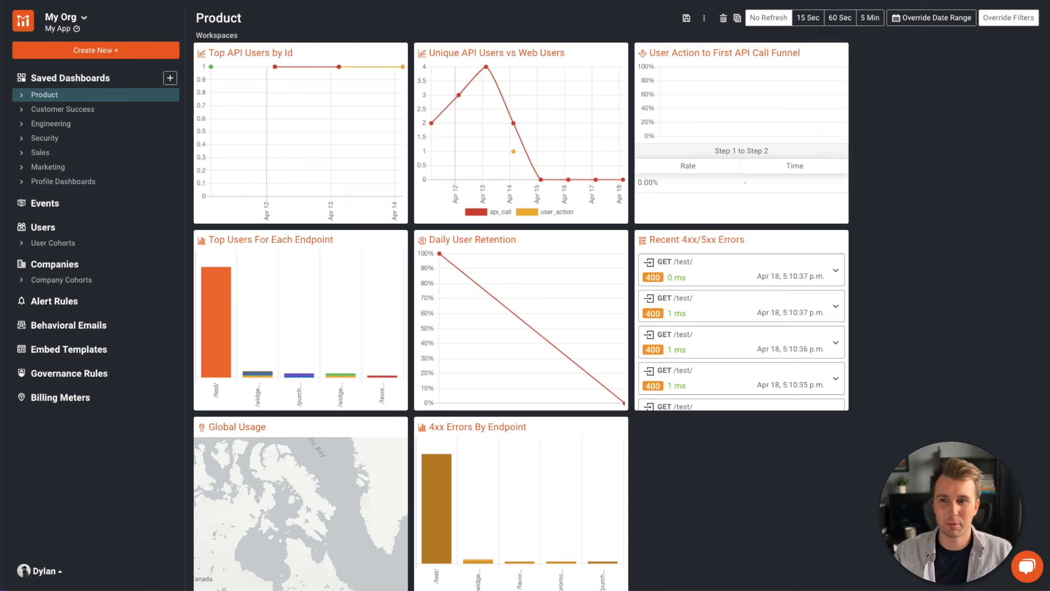
- Go from the Product dashboard to the Alert Rules page
{"action": "left_click", "coordinate": [95, 310]}
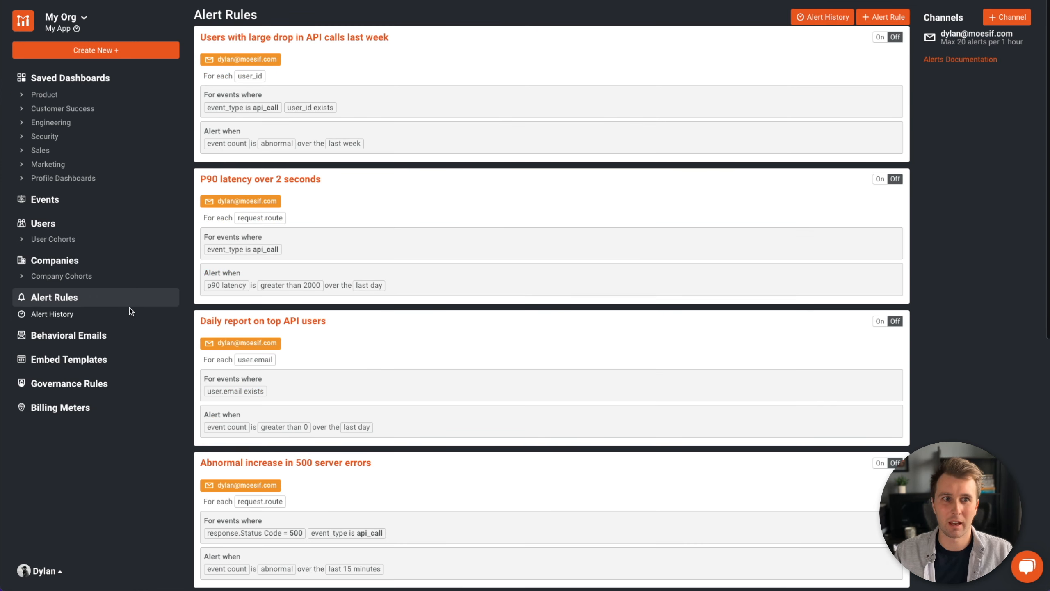
- Start a new alert rule to bring up the blank Create Alert Rule form
{"action": "left_click", "coordinate": [902, 19]}
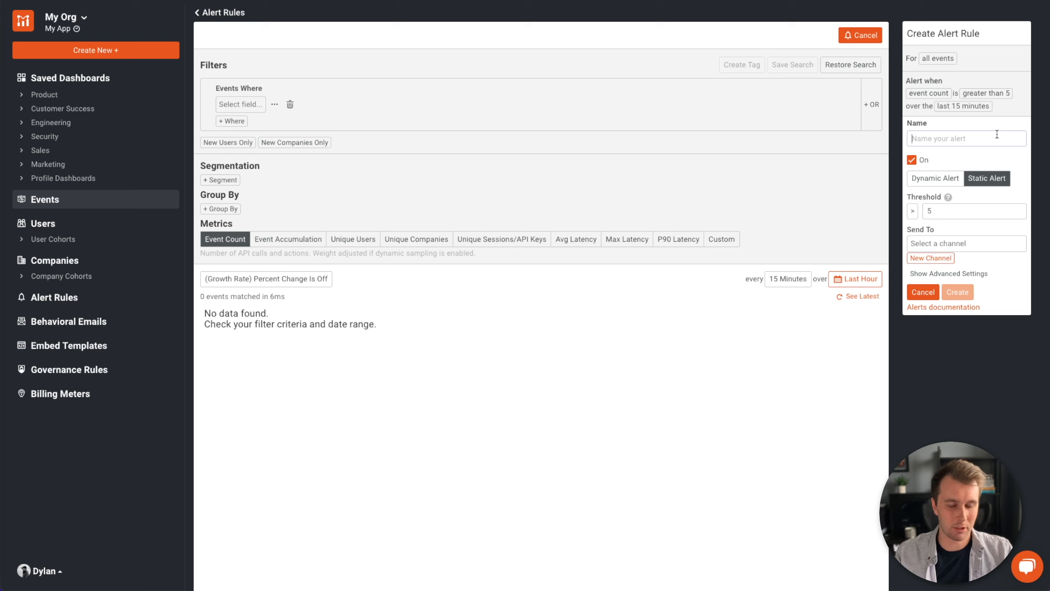
- Name the alert 'Test Alert' and switch it to a Dynamic Alert
{"action": "type", "text": "Test Alert"}
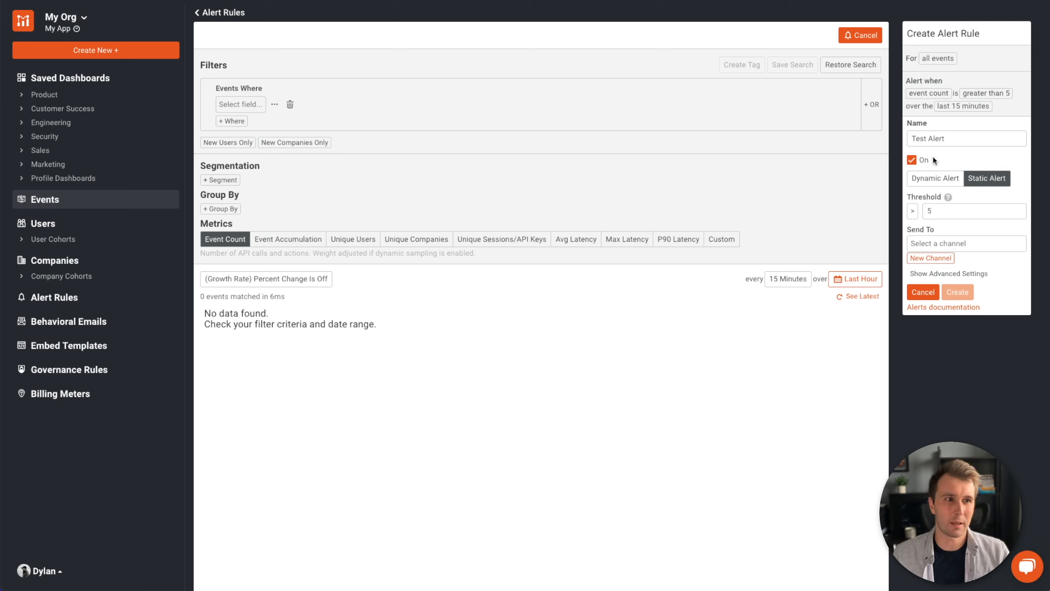
{"action": "left_click", "coordinate": [939, 178]}
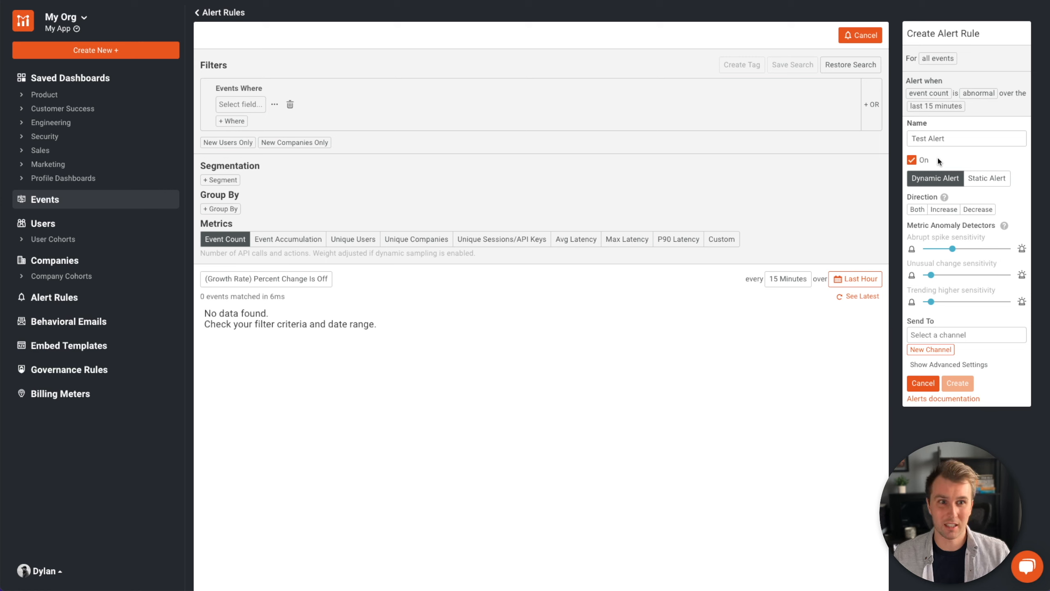
- Set the alert Direction to Both and glance at the existing Send To channels
{"action": "left_click", "coordinate": [917, 209]}
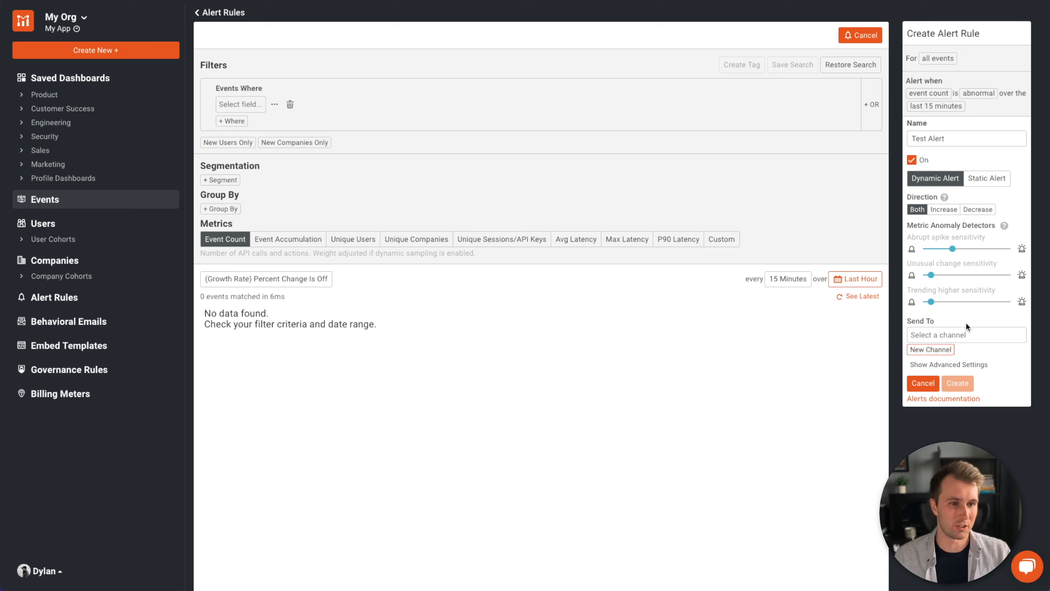
{"action": "left_click", "coordinate": [970, 335]}
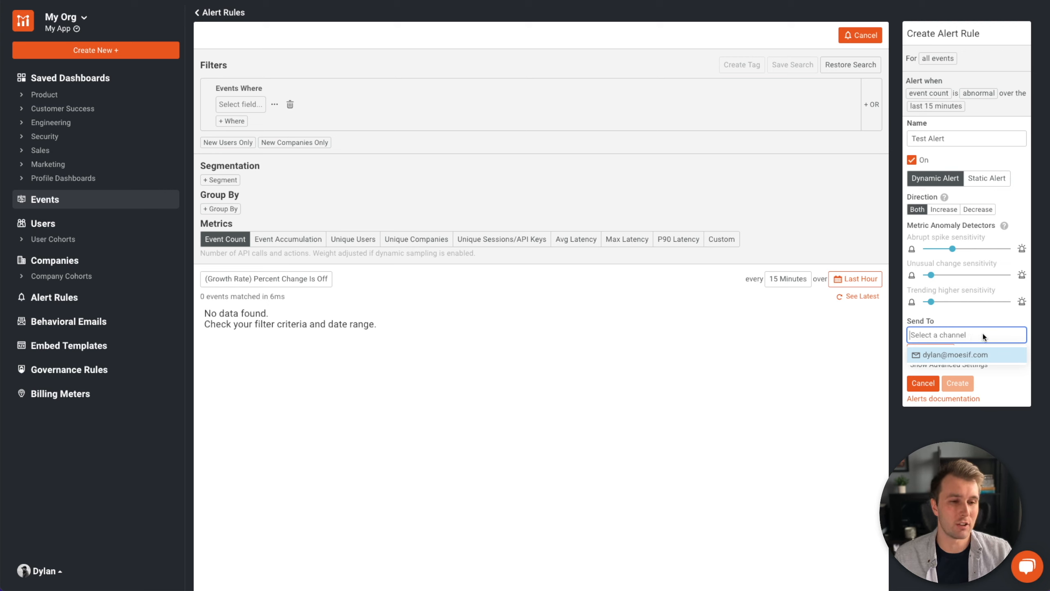
{"action": "left_click", "coordinate": [1029, 337]}
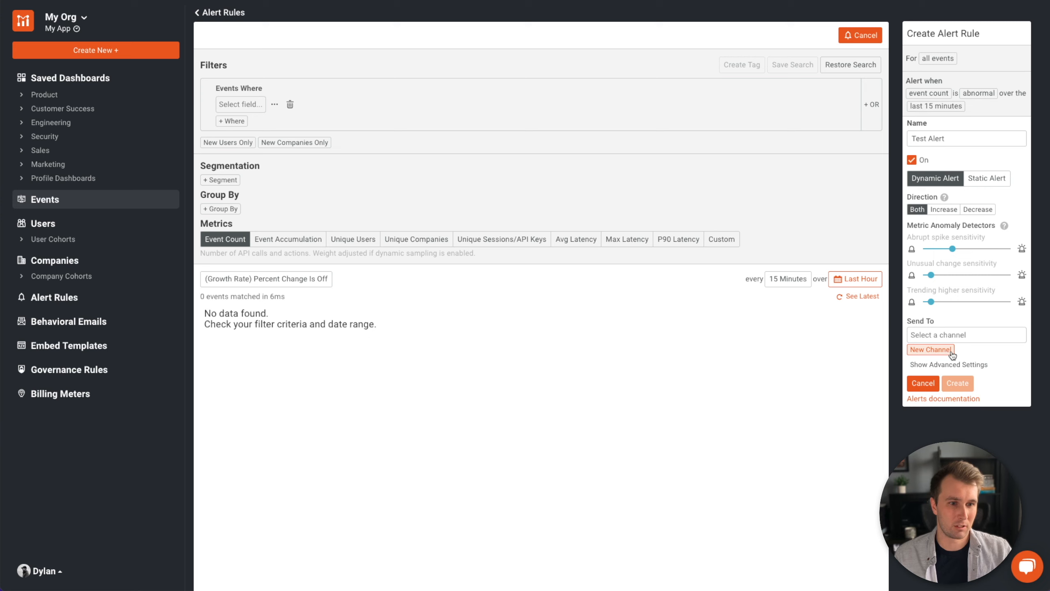
- Save an email channel 'Test Channel' to the user's email address, maximum 2 notifications per hour
{"action": "left_click", "coordinate": [931, 350]}
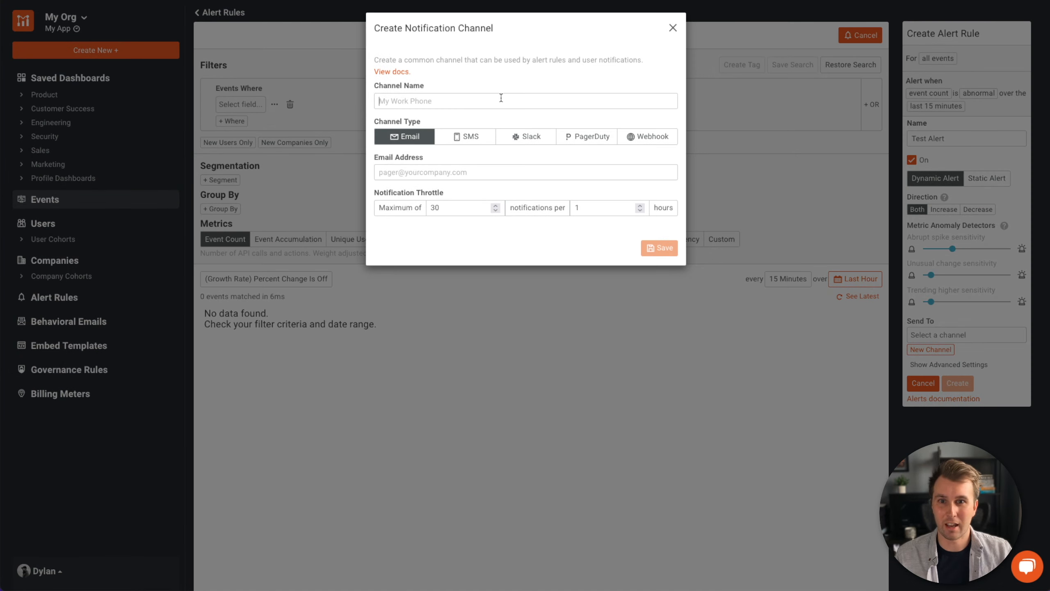
{"action": "type", "text": "Test"}
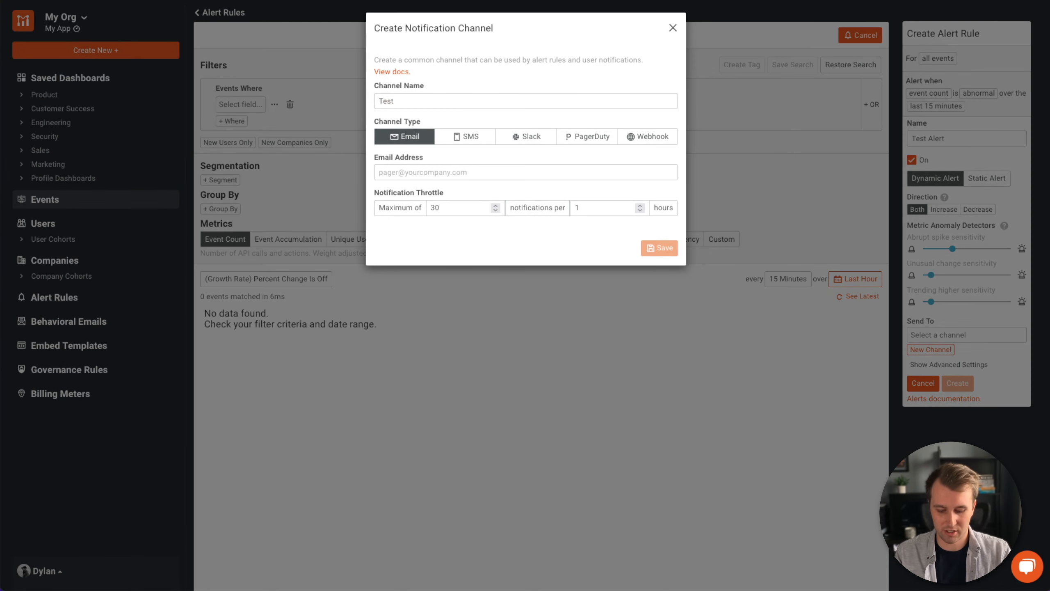
{"action": "type", "text": " Channel"}
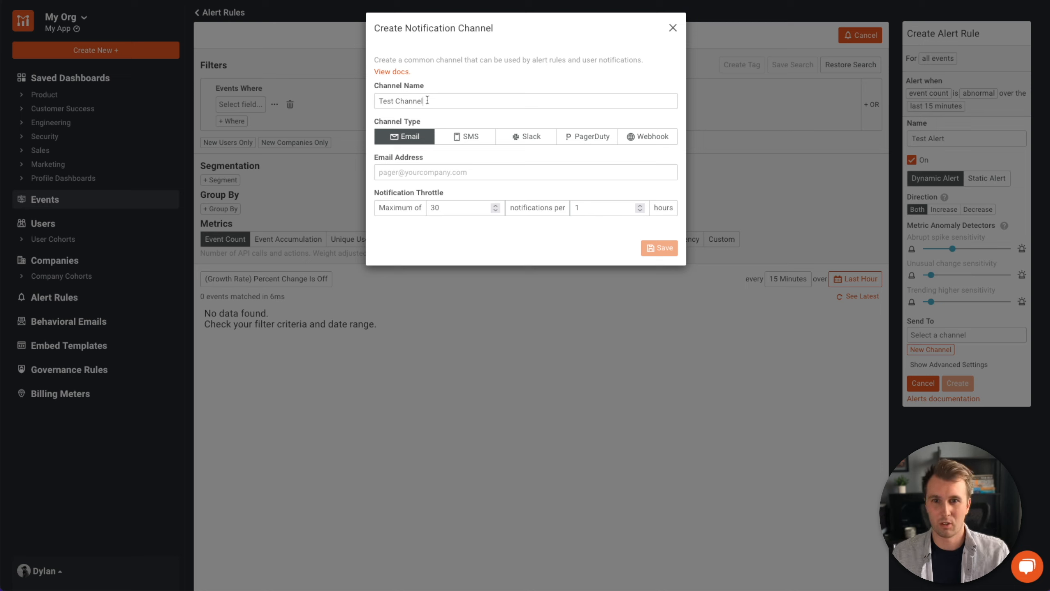
{"action": "left_click", "coordinate": [426, 171]}
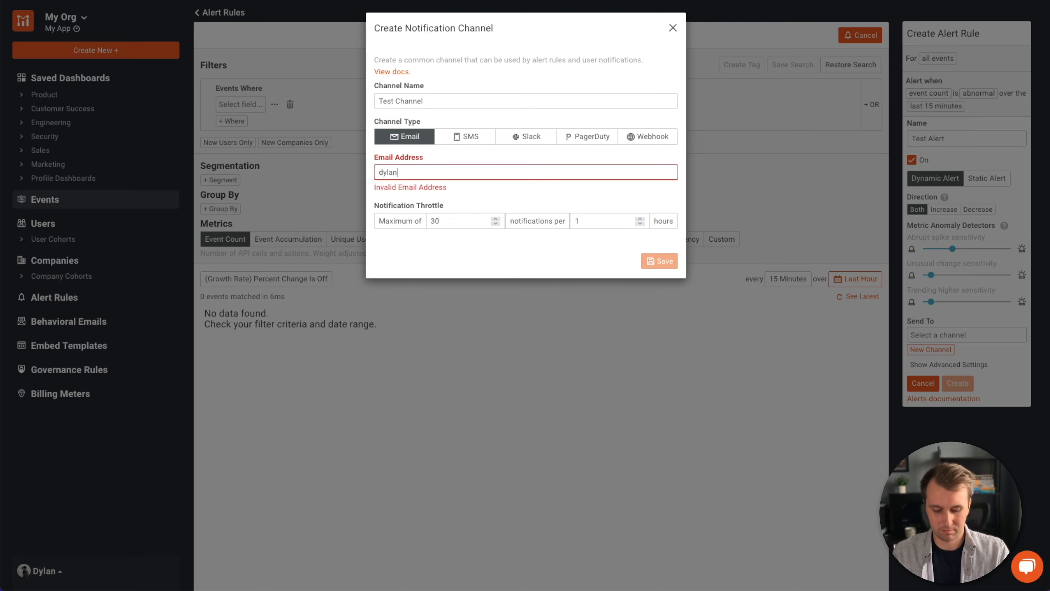
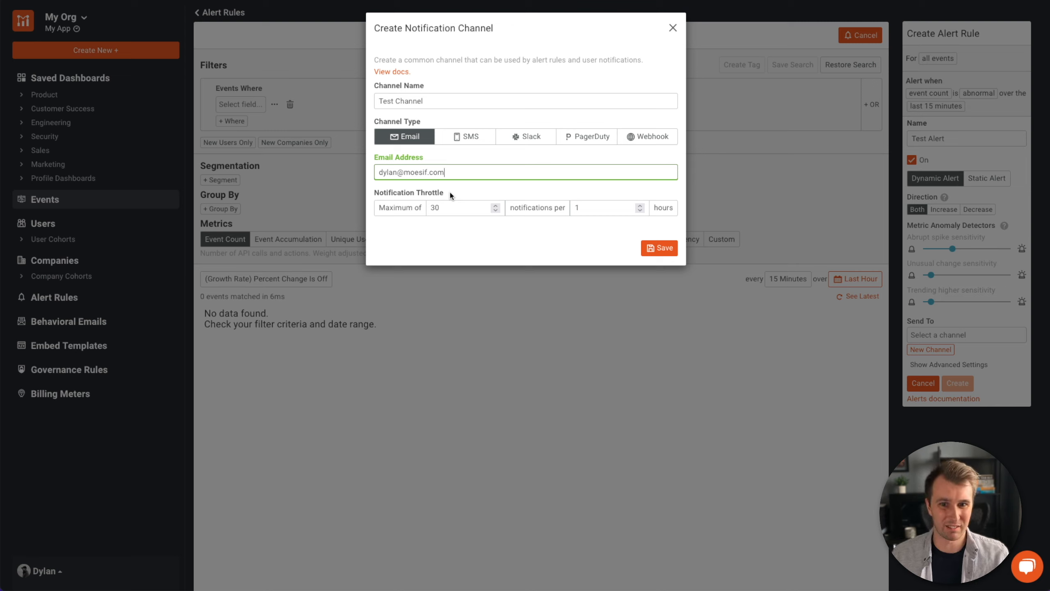
{"action": "double_click", "coordinate": [447, 207]}
{"action": "type", "text": "2"}
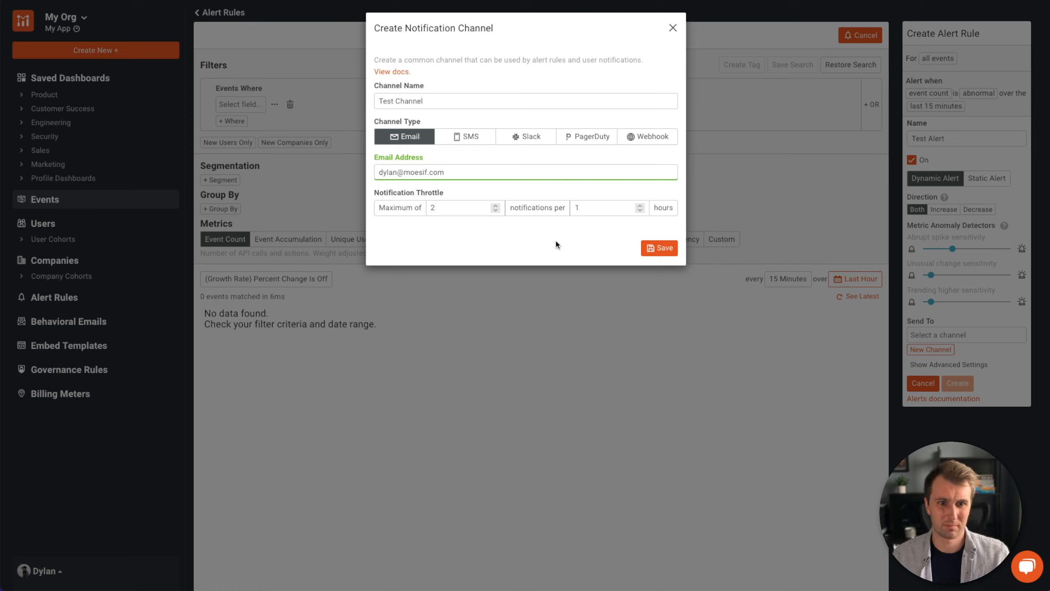
{"action": "left_click", "coordinate": [660, 248]}
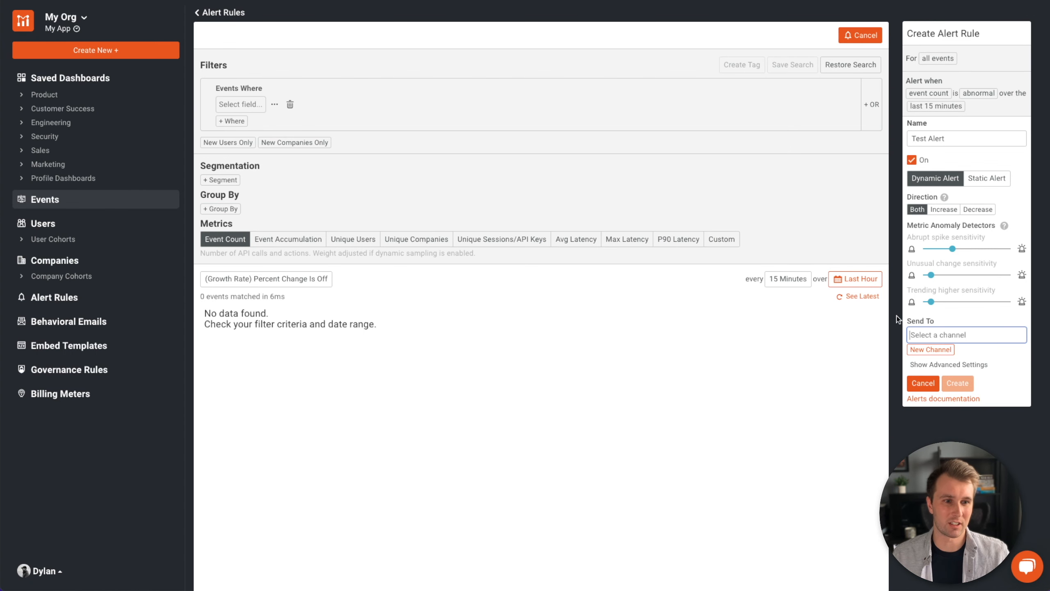
- Send to Test Channel and filter events where response Status Code = 200 OK
{"action": "left_click", "coordinate": [957, 334]}
{"action": "left_click", "coordinate": [954, 369]}
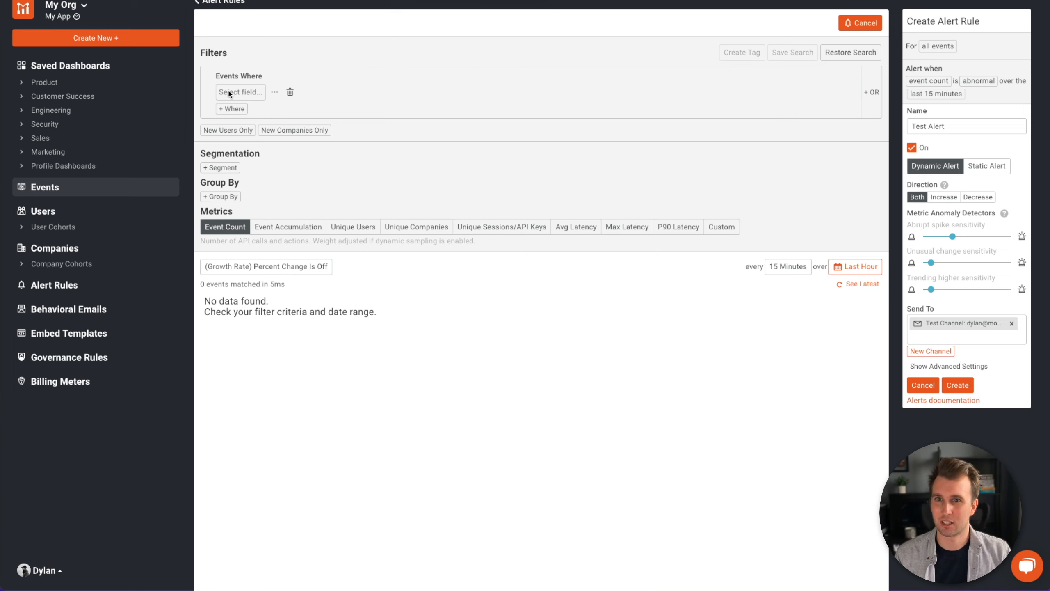
{"action": "left_click", "coordinate": [251, 94]}
{"action": "left_click", "coordinate": [226, 129]}
{"action": "left_click", "coordinate": [256, 159]}
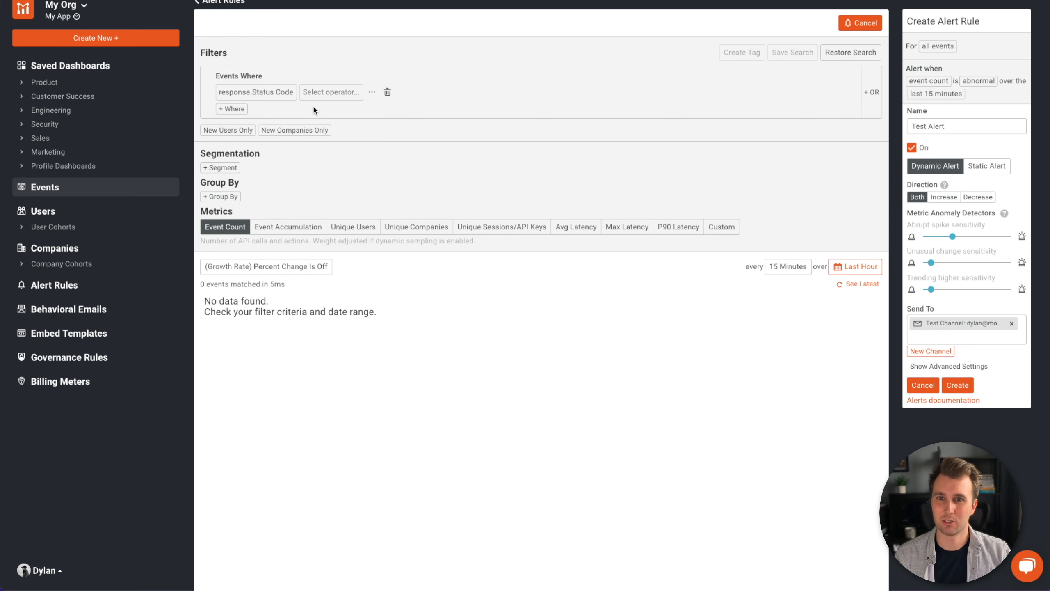
{"action": "left_click", "coordinate": [322, 95]}
{"action": "left_click", "coordinate": [313, 141]}
{"action": "left_click", "coordinate": [338, 93]}
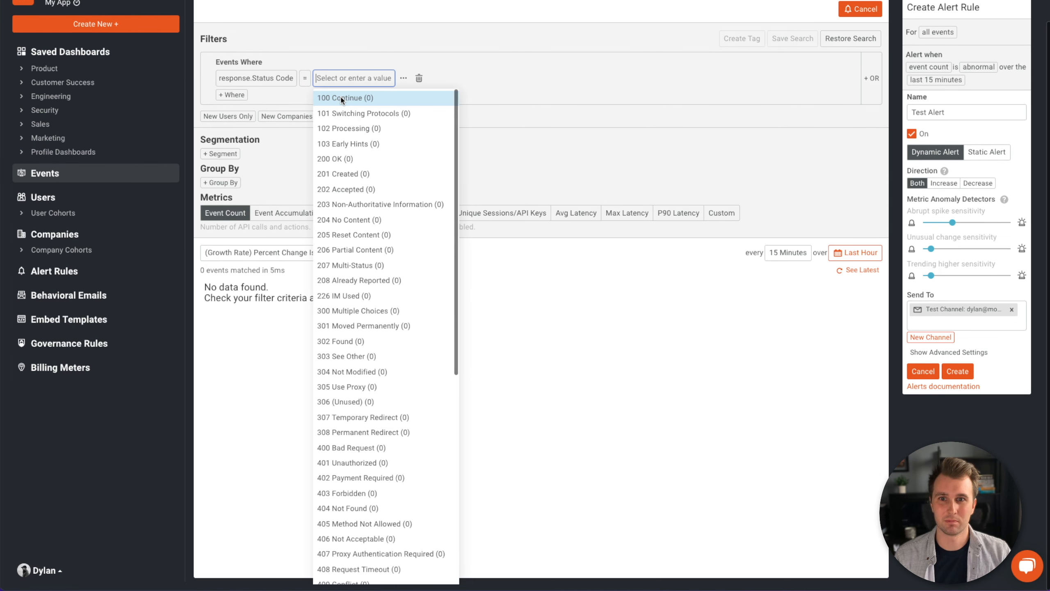
{"action": "type", "text": "200"}
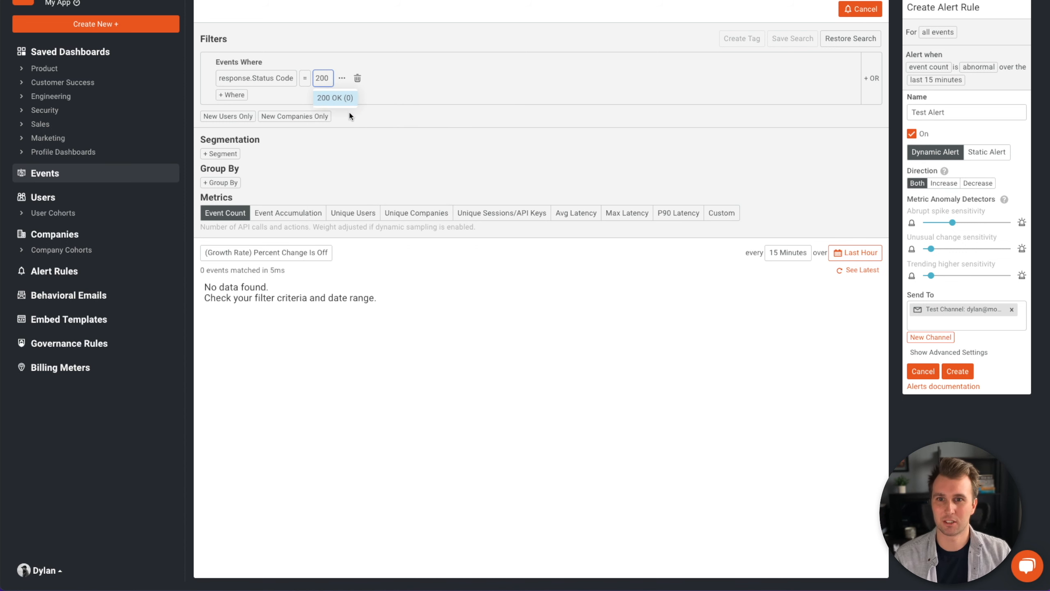
{"action": "left_click", "coordinate": [344, 102]}
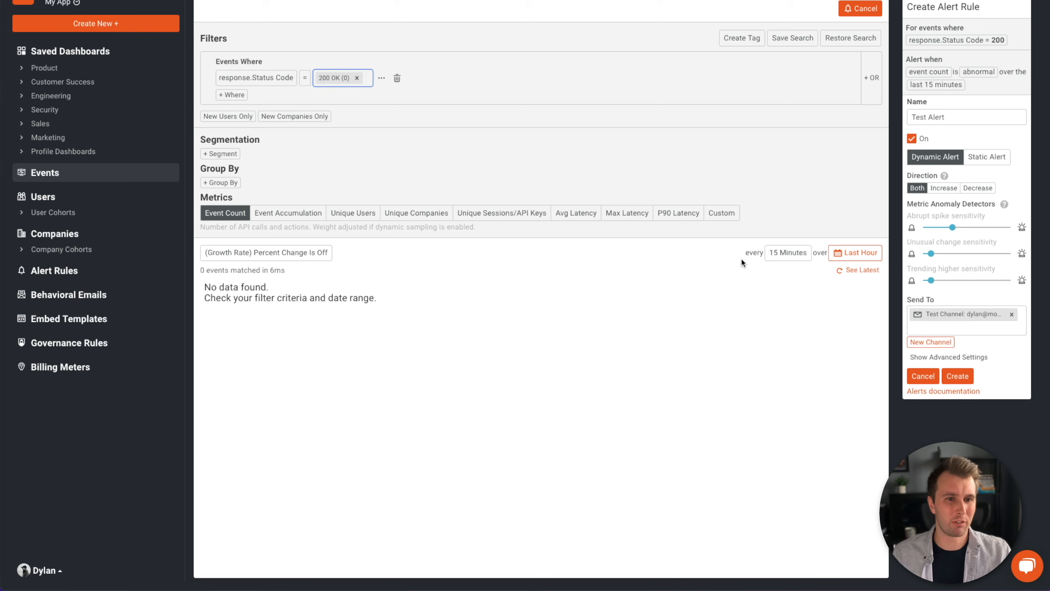
- Keep the 15 Minutes interval, then create and confirm the Test Alert rule
{"action": "left_click", "coordinate": [778, 255]}
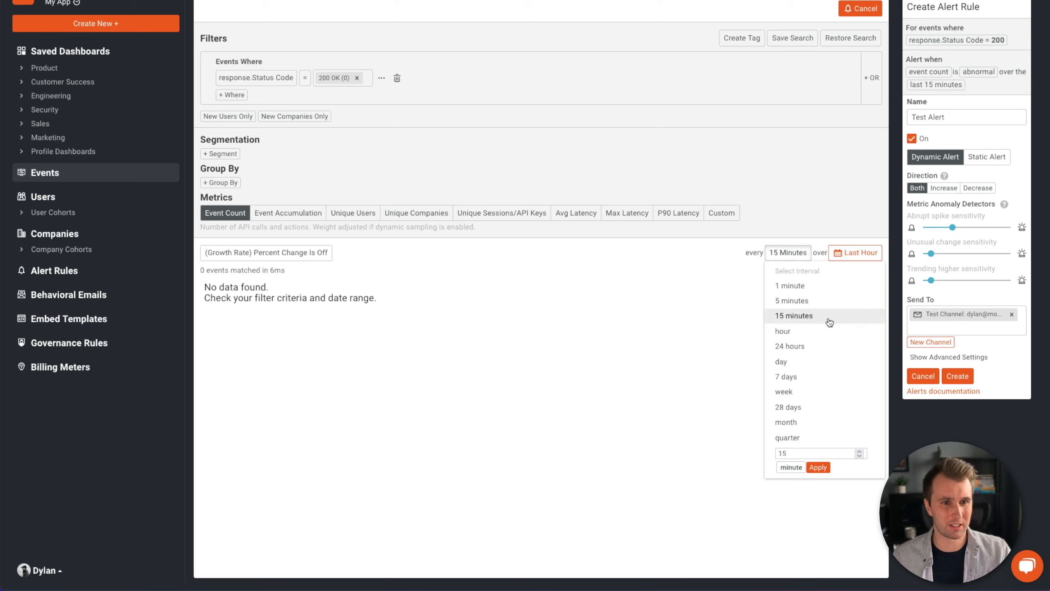
{"action": "left_click", "coordinate": [830, 322]}
{"action": "left_click", "coordinate": [958, 376]}
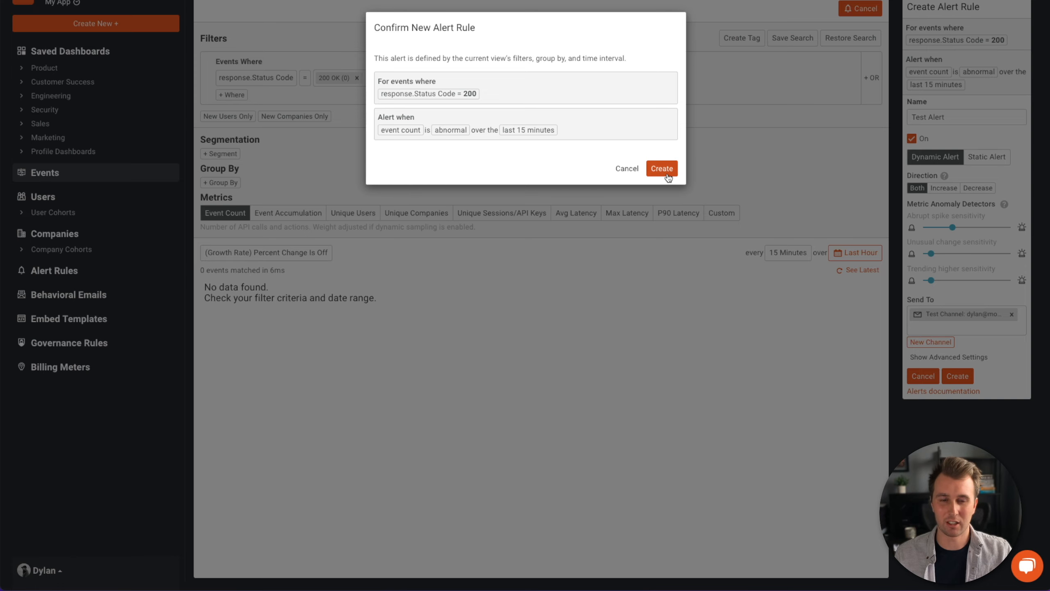
{"action": "left_click", "coordinate": [662, 169]}
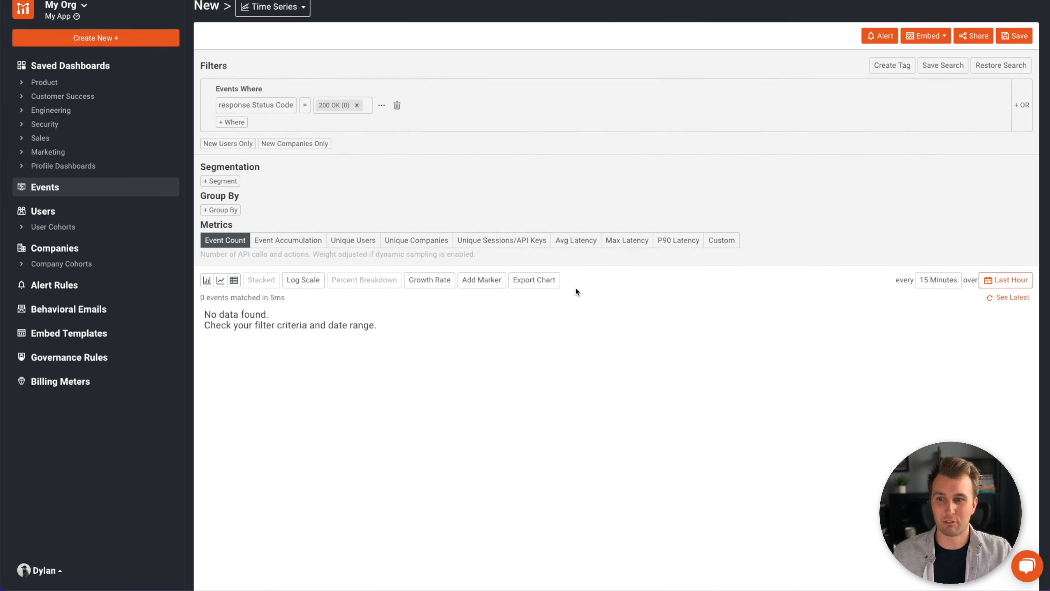
- Find Test Alert at the bottom of the Alert Rules list, then switch to the Mail app
{"action": "left_click", "coordinate": [93, 294]}
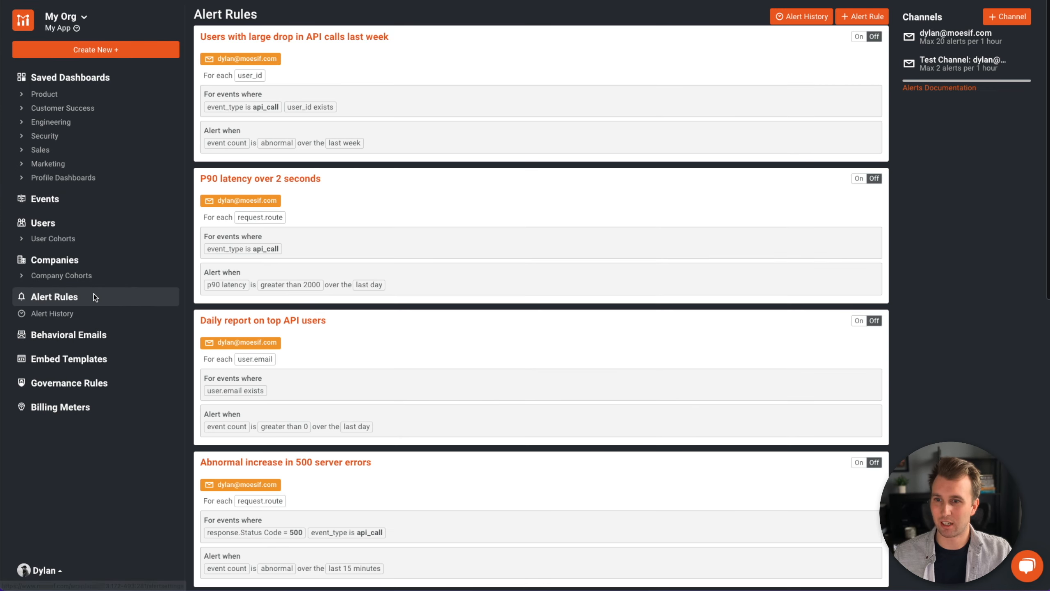
{"action": "scroll", "coordinate": [504, 299], "scroll_direction": "down", "scroll_amount": 3}
{"action": "scroll", "coordinate": [503, 298], "scroll_direction": "down", "scroll_amount": 10}
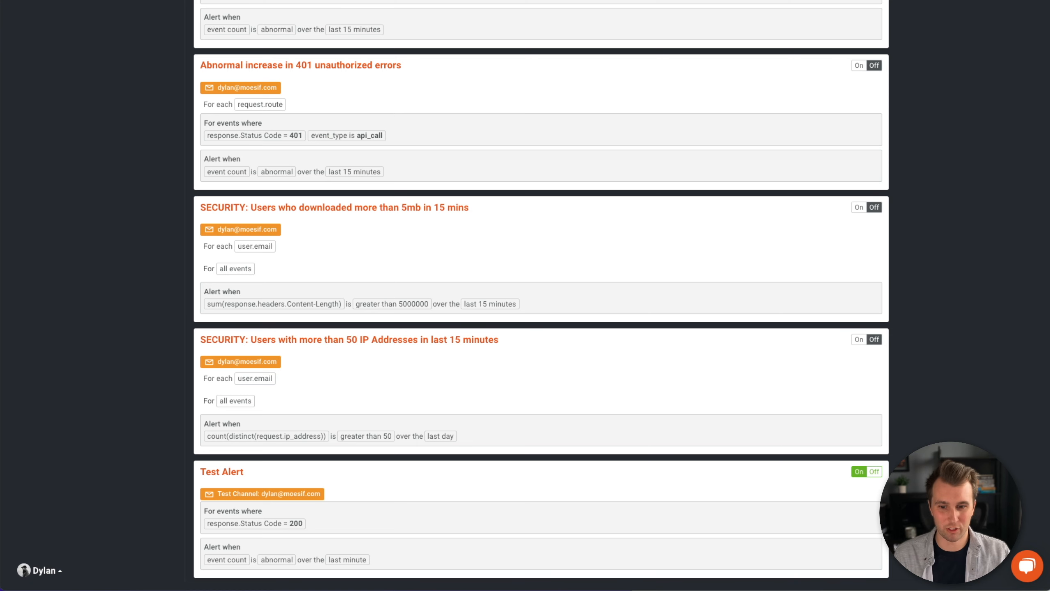
{"action": "key", "text": "super+Tab"}
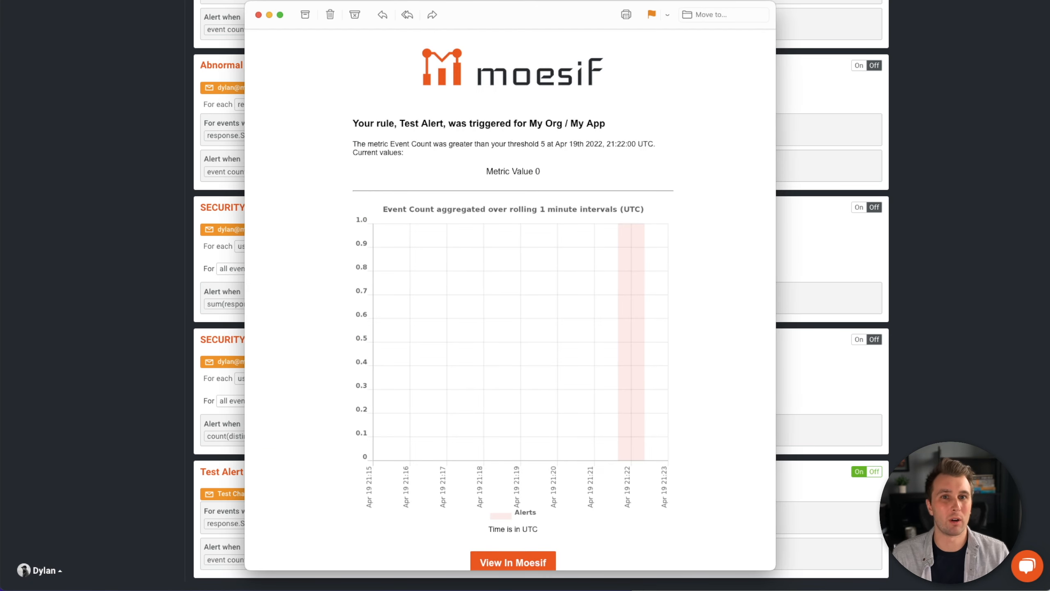